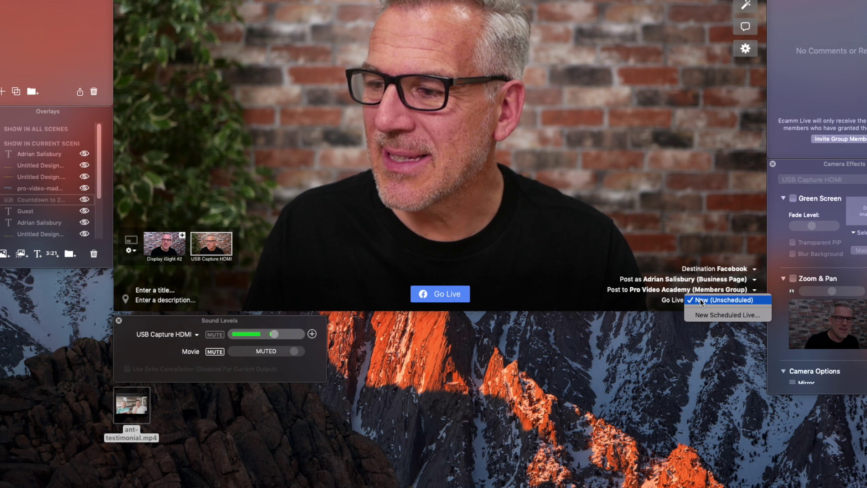
# Change the output Destination to Record Only so nothing streams live.
pyautogui.click(701, 300)
pyautogui.click(736, 269)
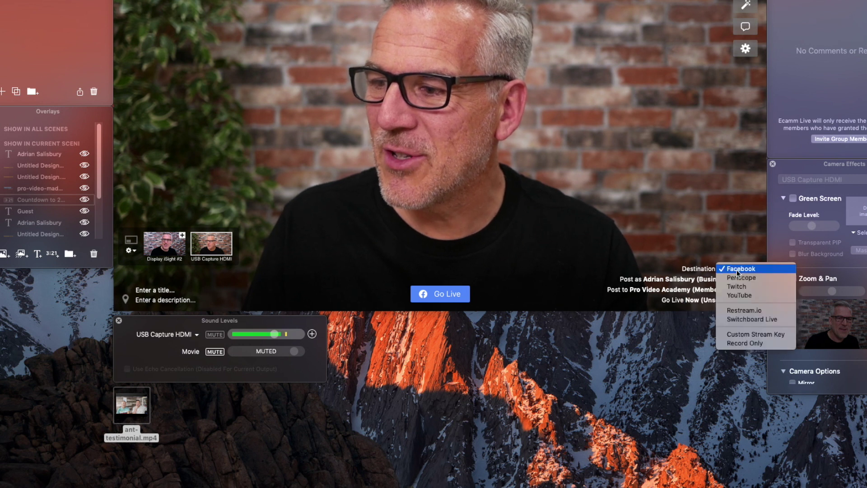
pyautogui.click(744, 343)
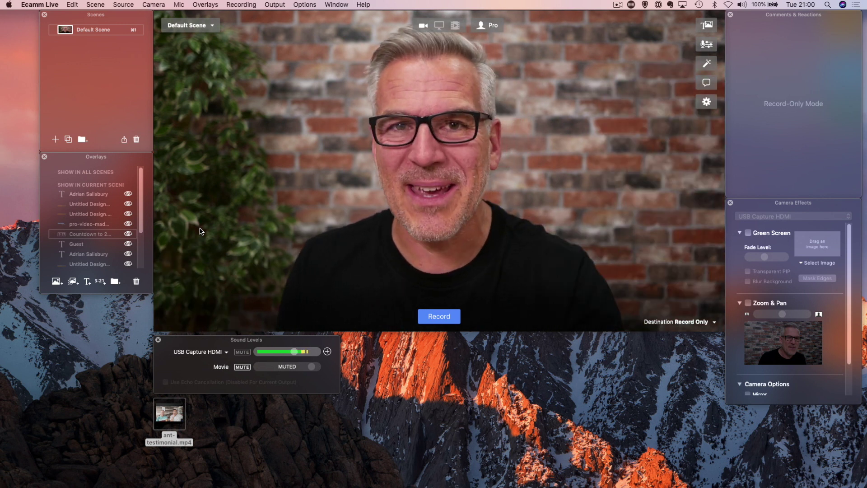
# Show the Options menu's Stream Aspect choices, with Wide (16:9) still selected.
pyautogui.click(303, 5)
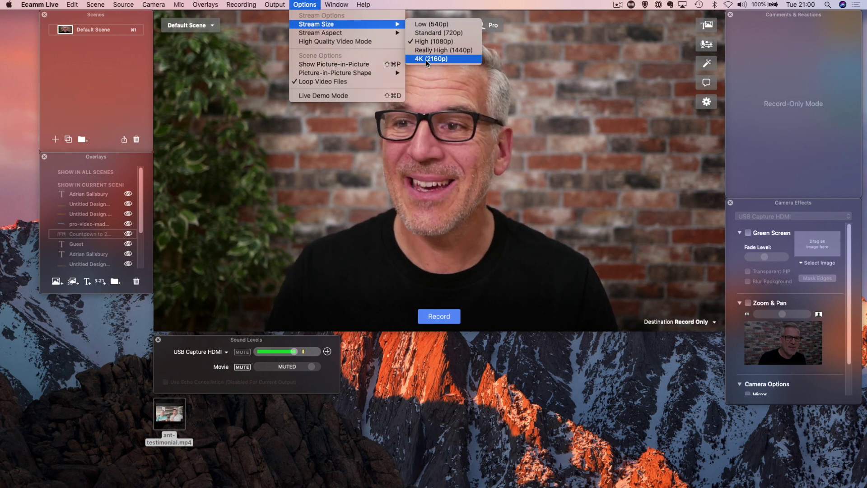
pyautogui.moveTo(320, 33)
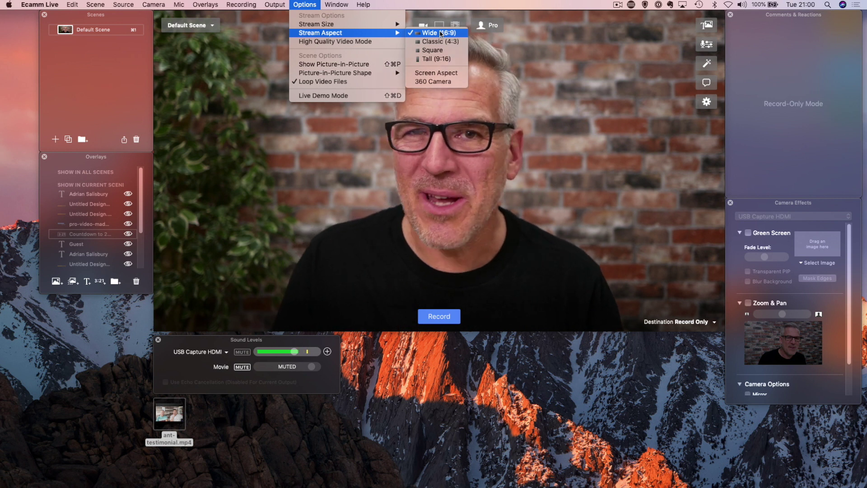
# Set the stream aspect to Tall (9:16) and bring the Options menu back up.
pyautogui.click(442, 58)
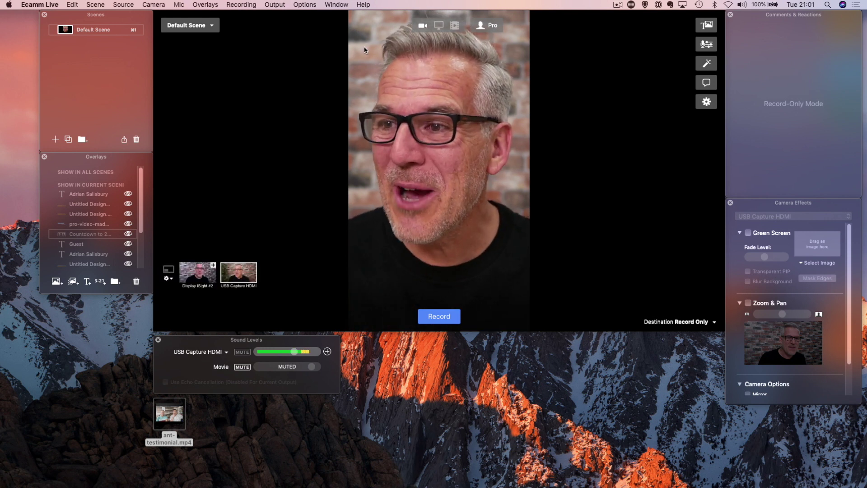
pyautogui.click(308, 5)
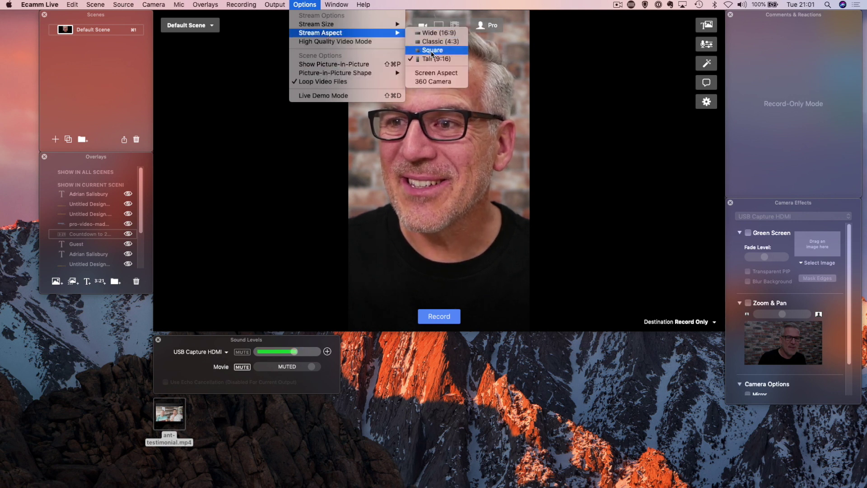
# Pick Square from Stream Aspect so the preview becomes a 1:1 frame.
pyautogui.click(431, 50)
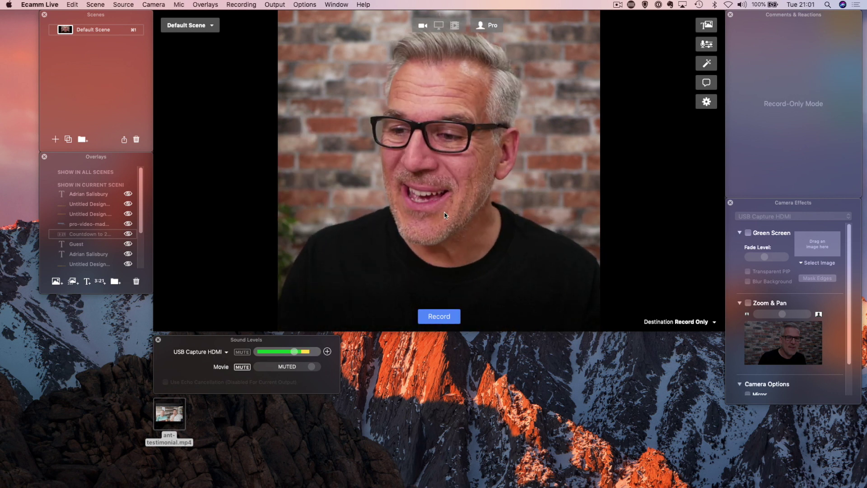
pyautogui.moveTo(439, 169)
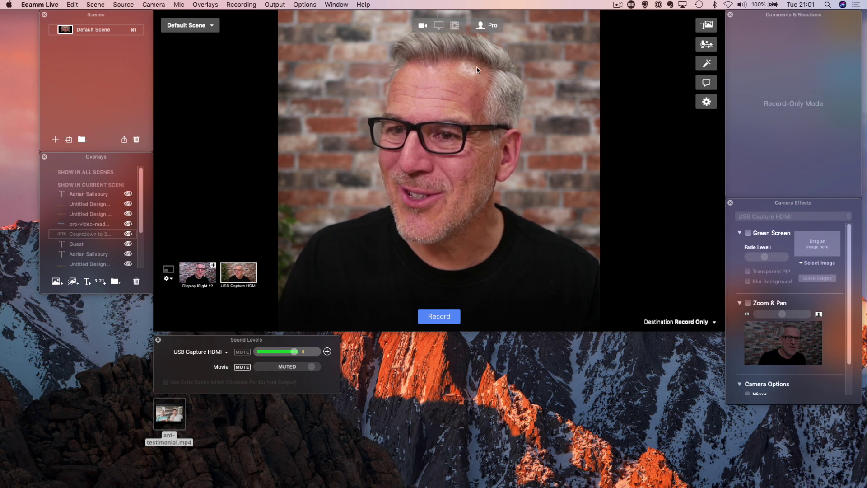
# Set the stream aspect back to Wide (16:9) from the Options menu.
pyautogui.click(309, 6)
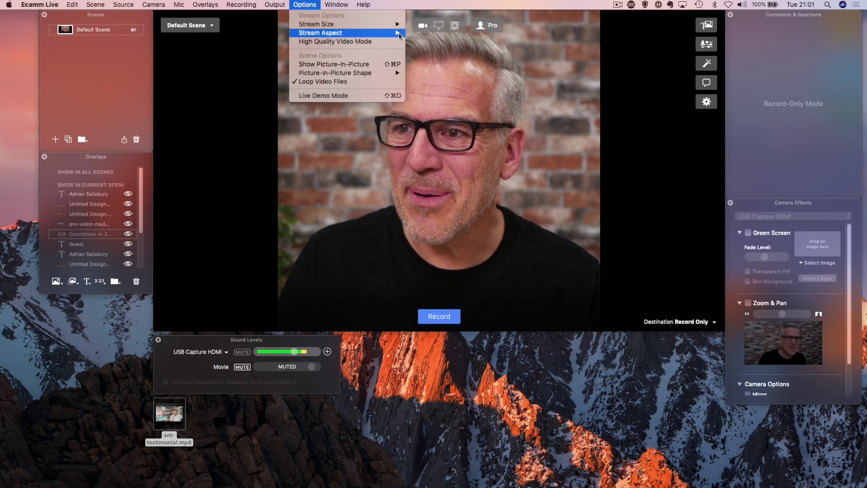
pyautogui.click(438, 33)
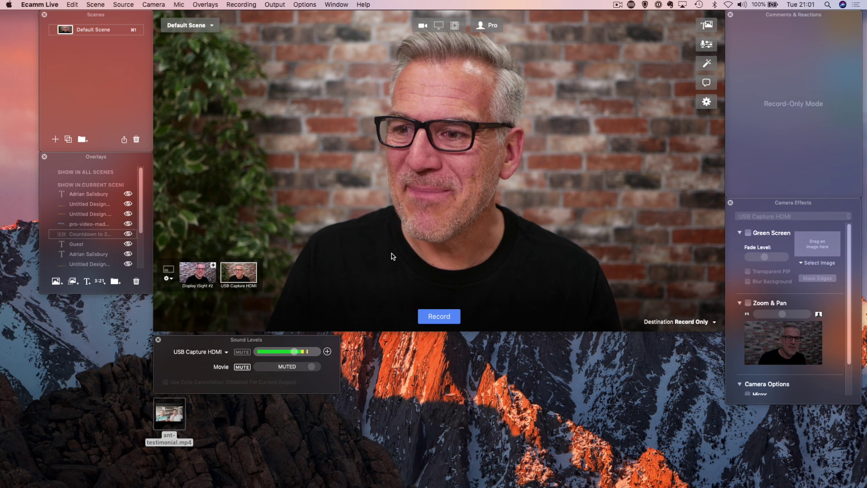